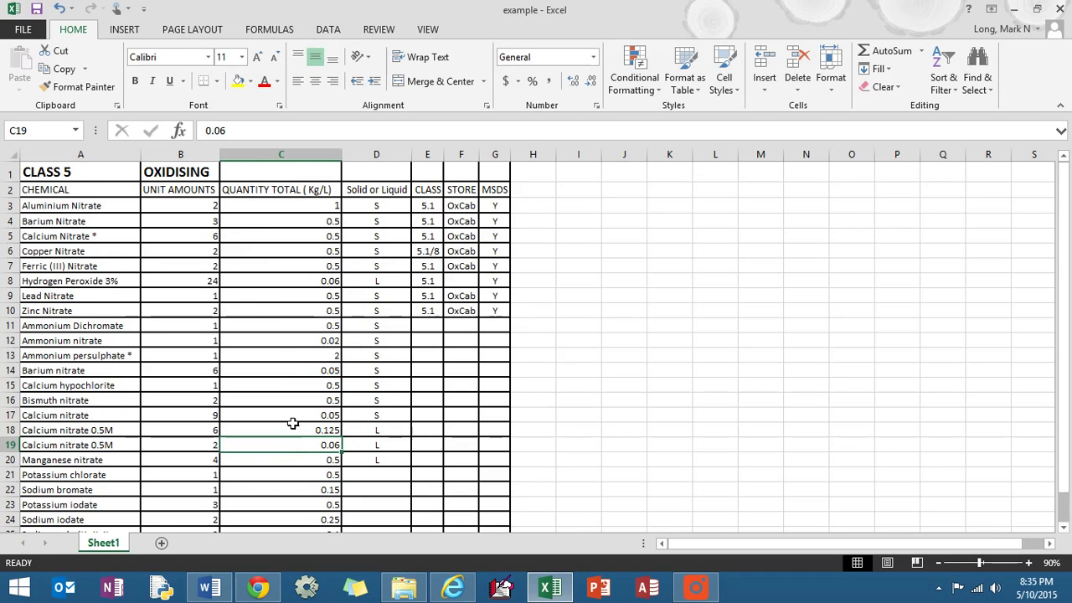
Centre the contents of the whole quantity total column horizontally
scroll(293, 421, down, 1)
scroll(306, 468, up, 1)
scroll(308, 471, up, 1)
click(289, 209)
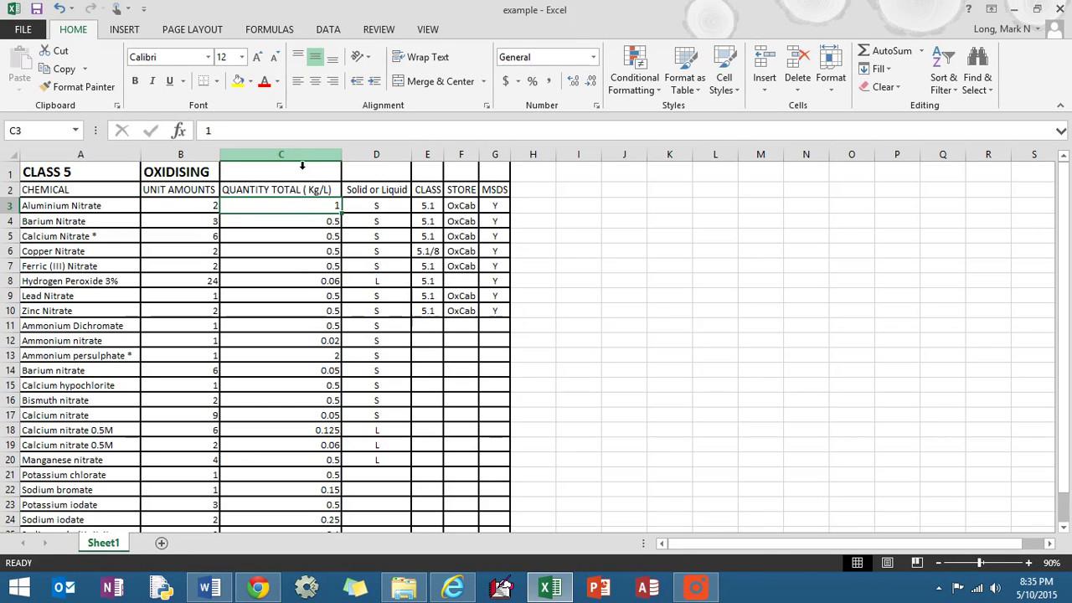
click(302, 166)
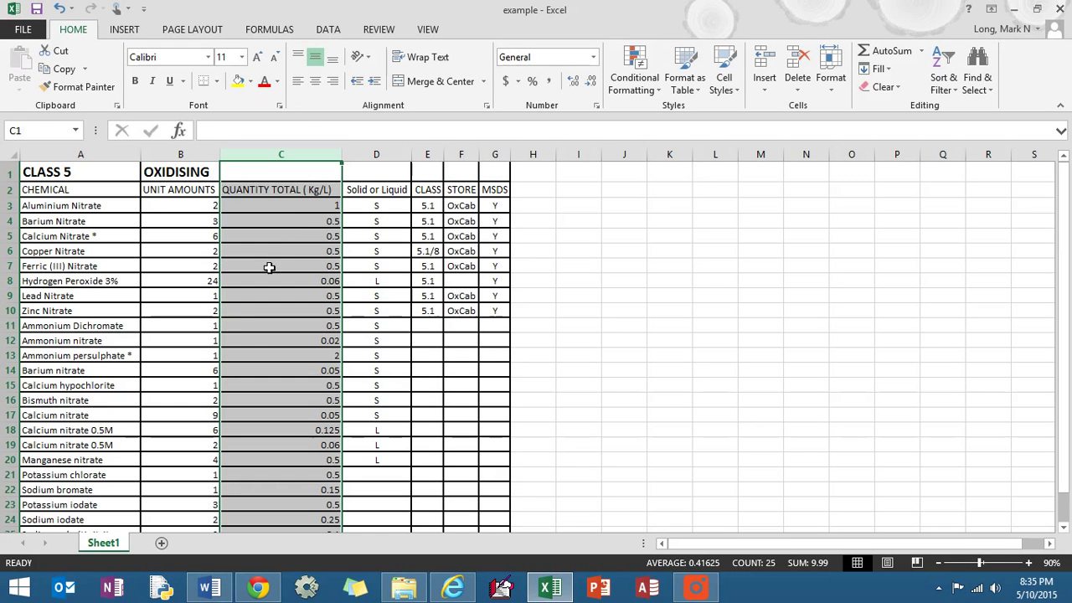
click(316, 81)
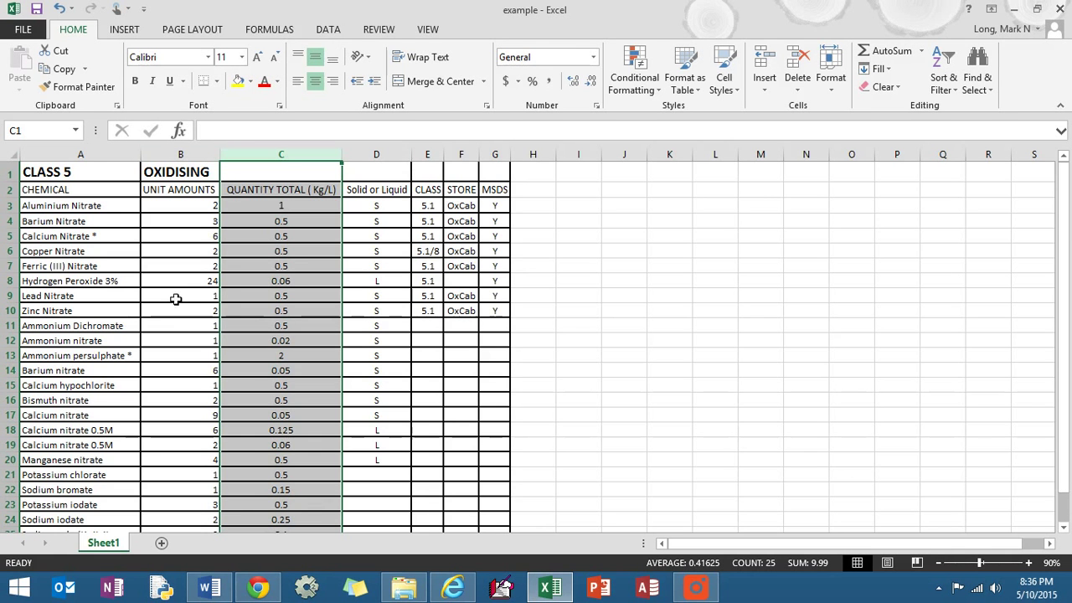
Examine the chemical table down to row 26 for blank cells in the Solid or Liquid, CLASS, STORE and MSDS columns
scroll(297, 294, down, 2)
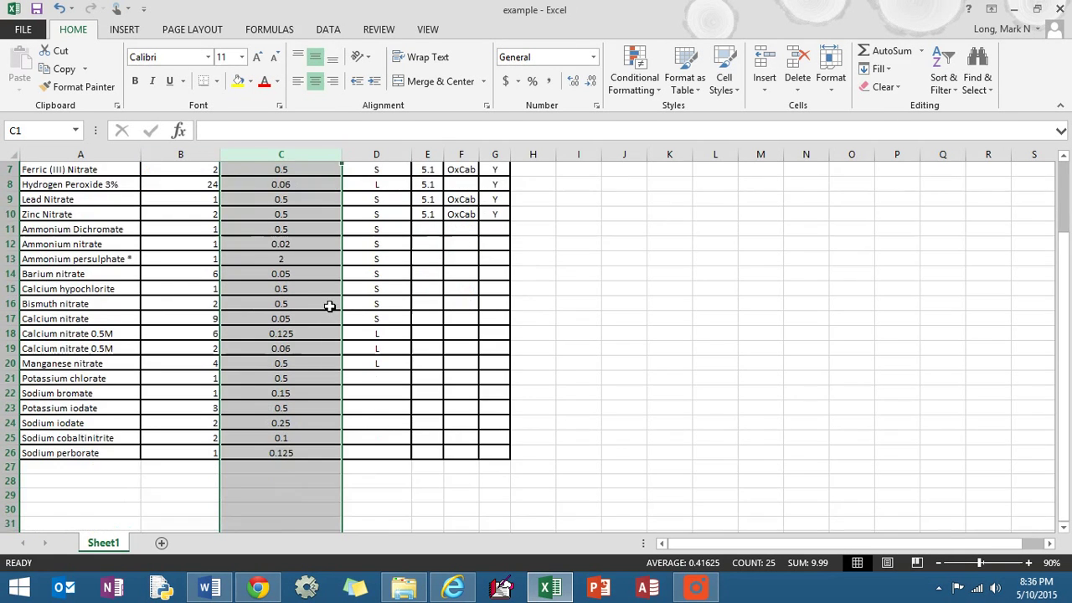
scroll(329, 307, up, 2)
scroll(397, 382, down, 1)
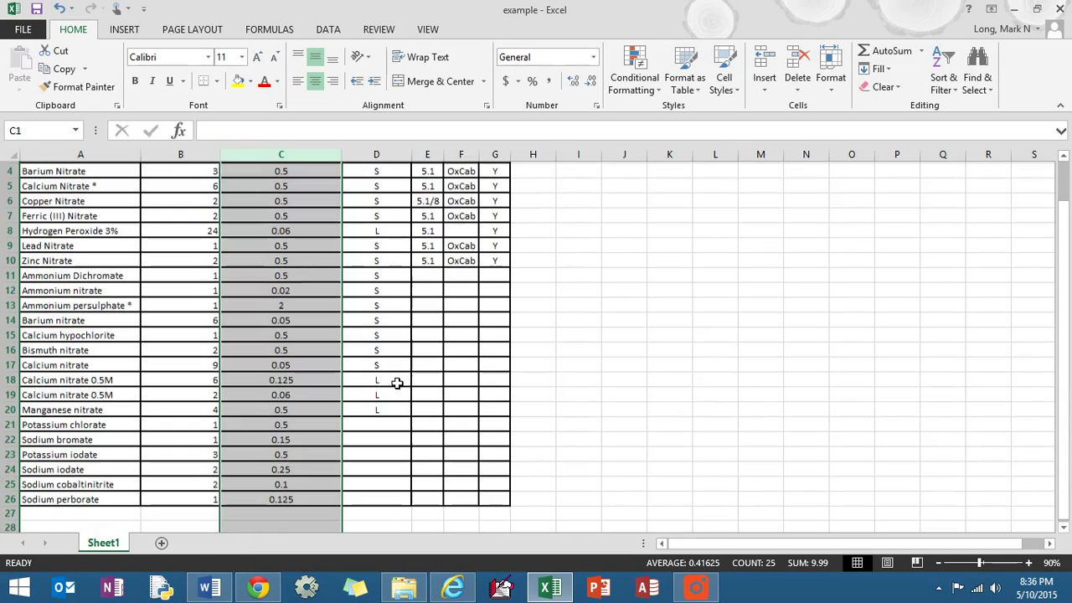
click(395, 382)
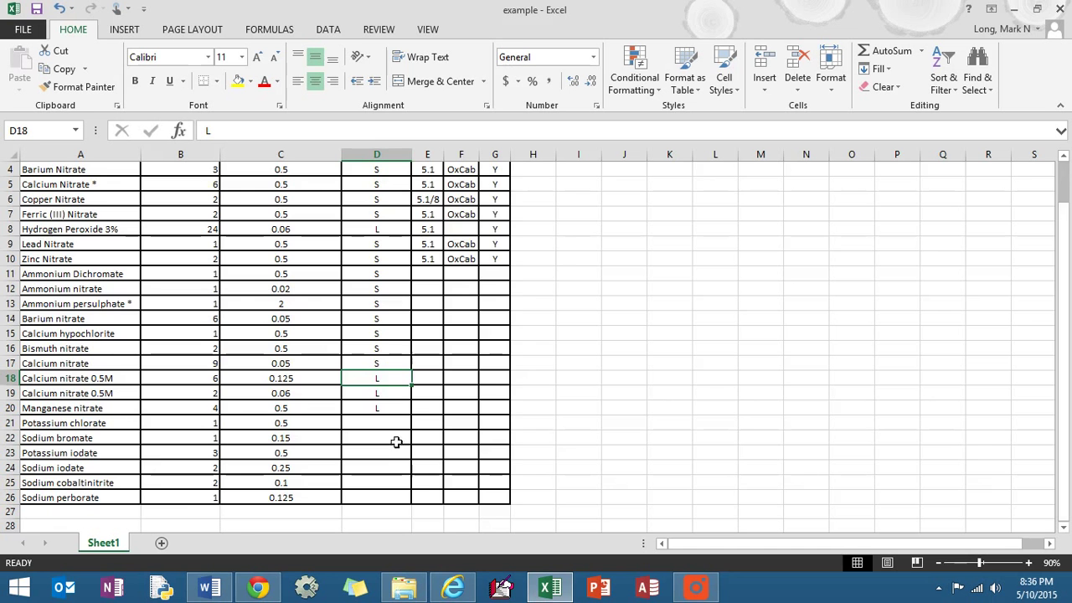
scroll(476, 214, up, 1)
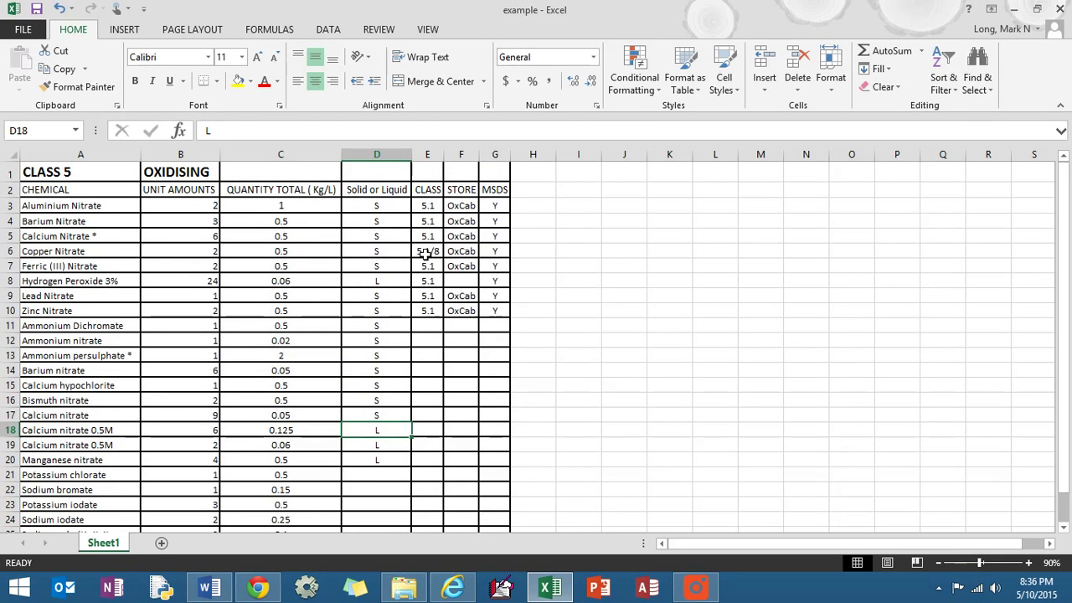
click(387, 460)
scroll(429, 471, down, 1)
scroll(429, 471, down, 1)
scroll(434, 452, up, 1)
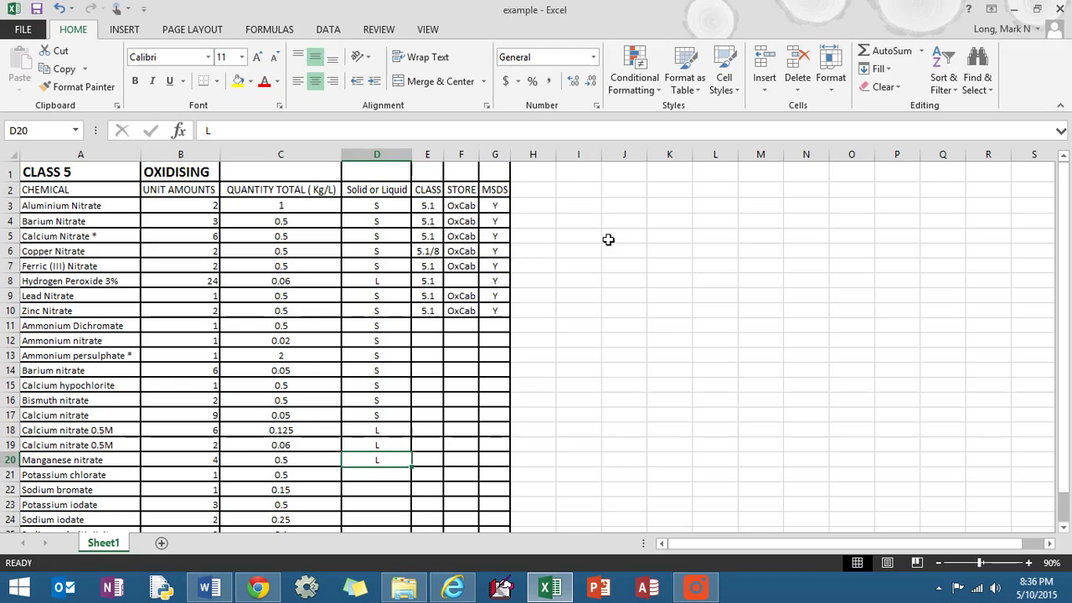
Enter 1 in cell K2, outside the chemical table, and reselect that cell
click(668, 193)
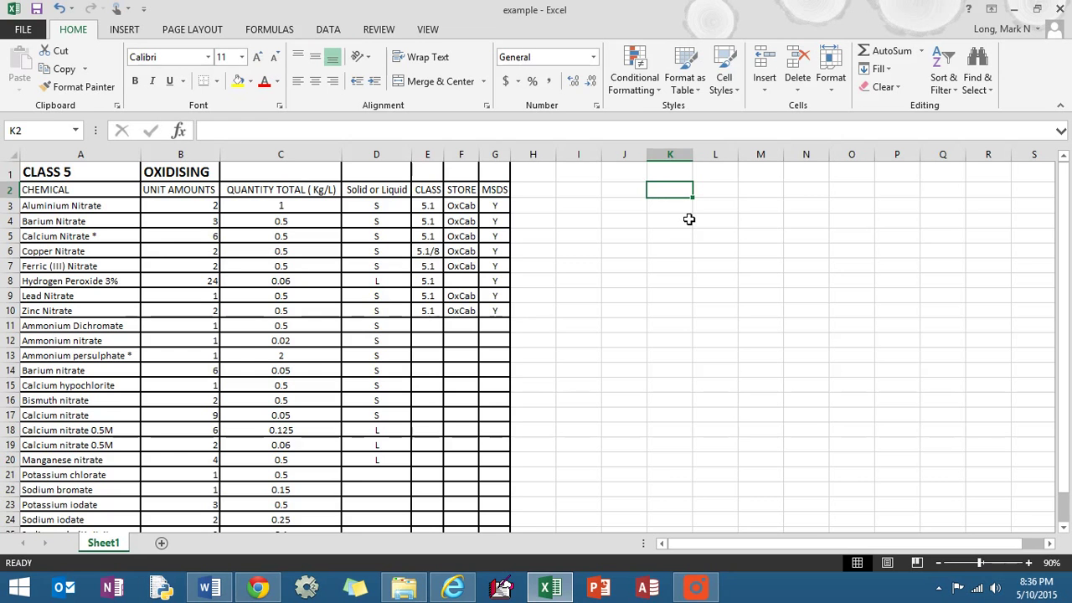
text(1)
key(Return)
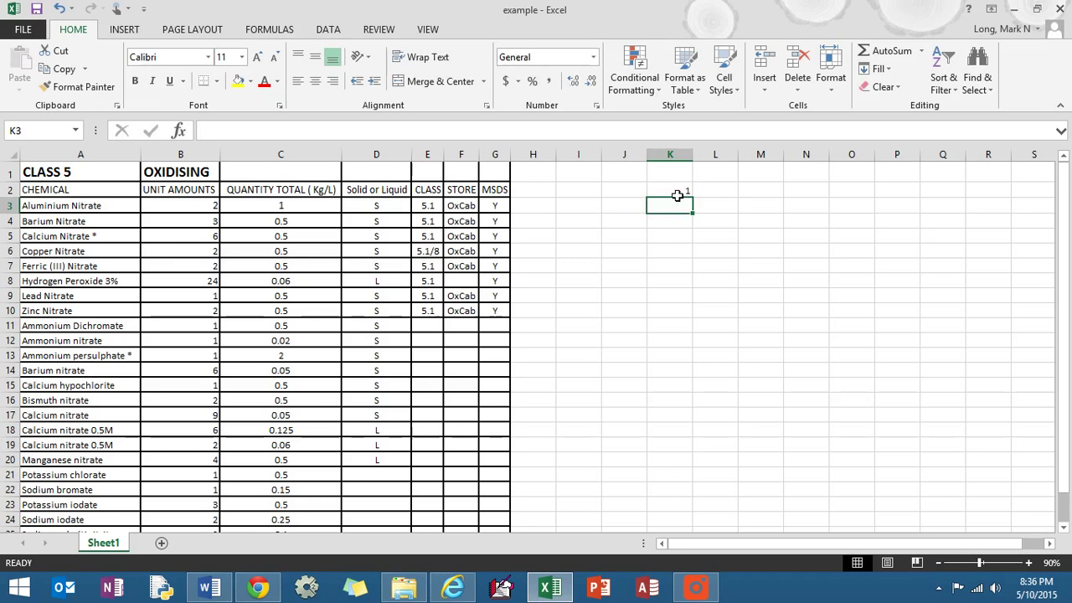
click(682, 191)
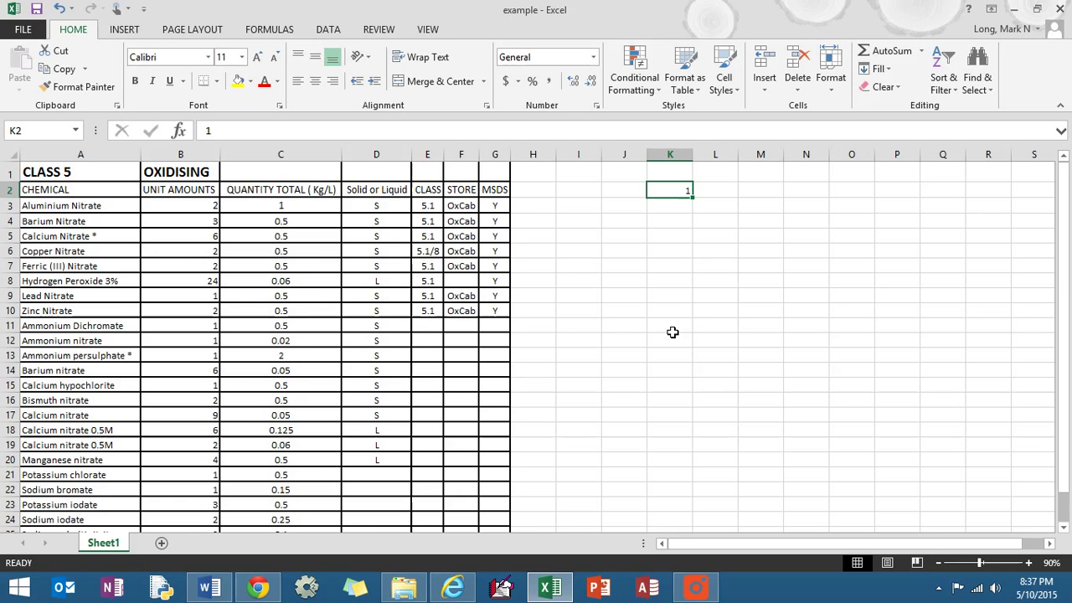
key(Return)
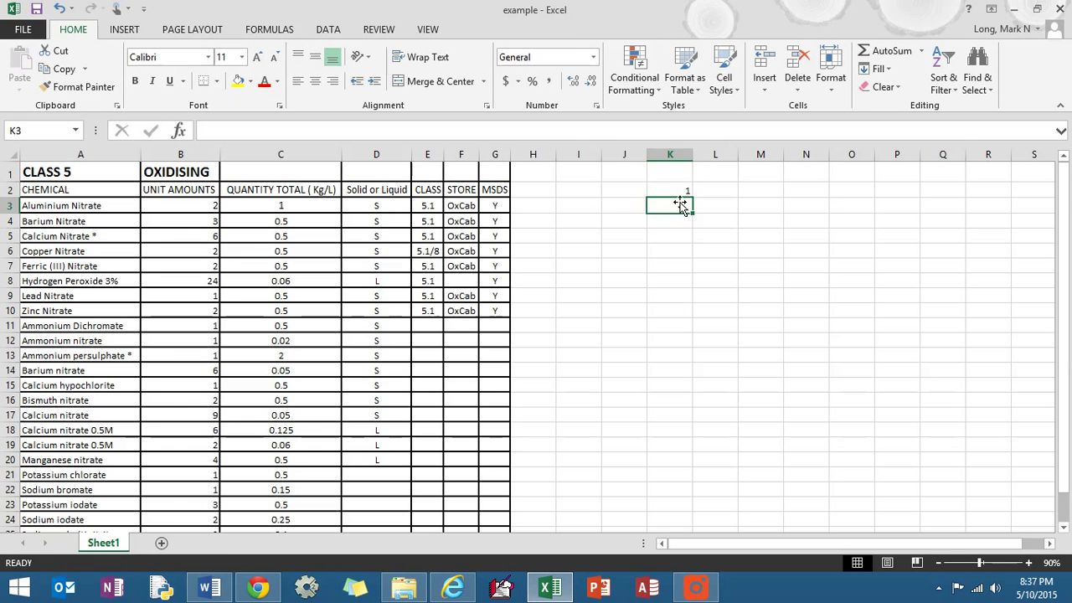
key(Up)
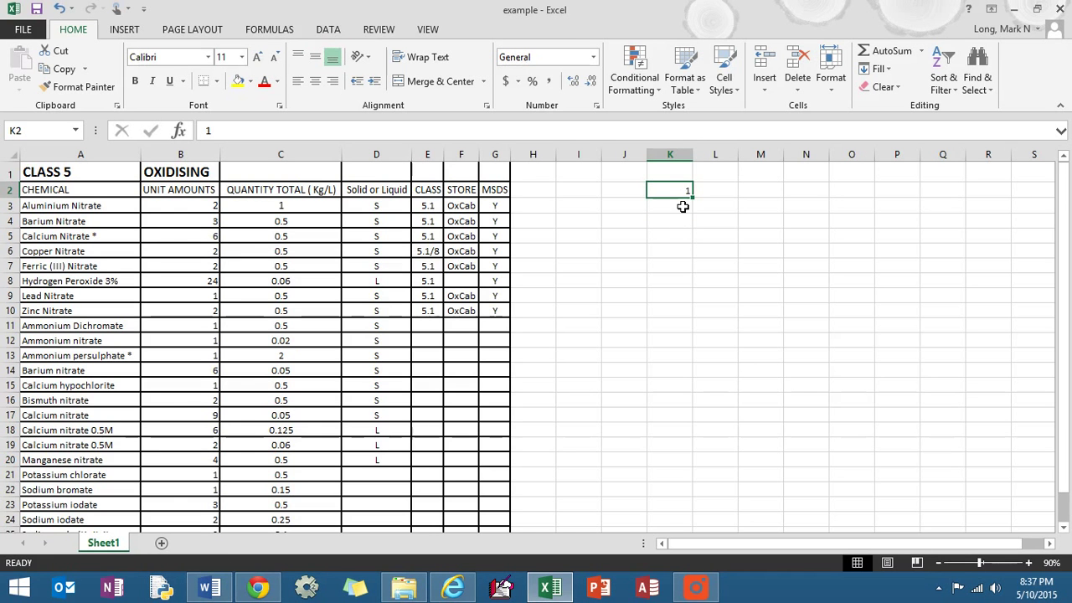
Copy the value in K2 and paste it individually into K3, K4 and K5
key(ctrl+c)
click(684, 210)
key(ctrl+v)
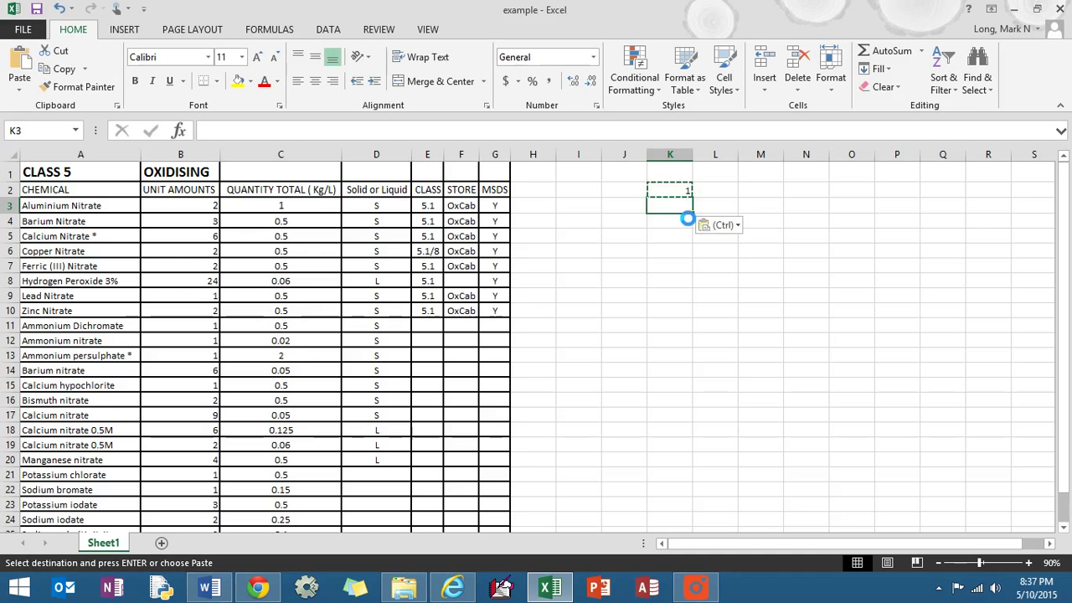
click(685, 224)
key(ctrl+v)
click(685, 235)
key(ctrl+v)
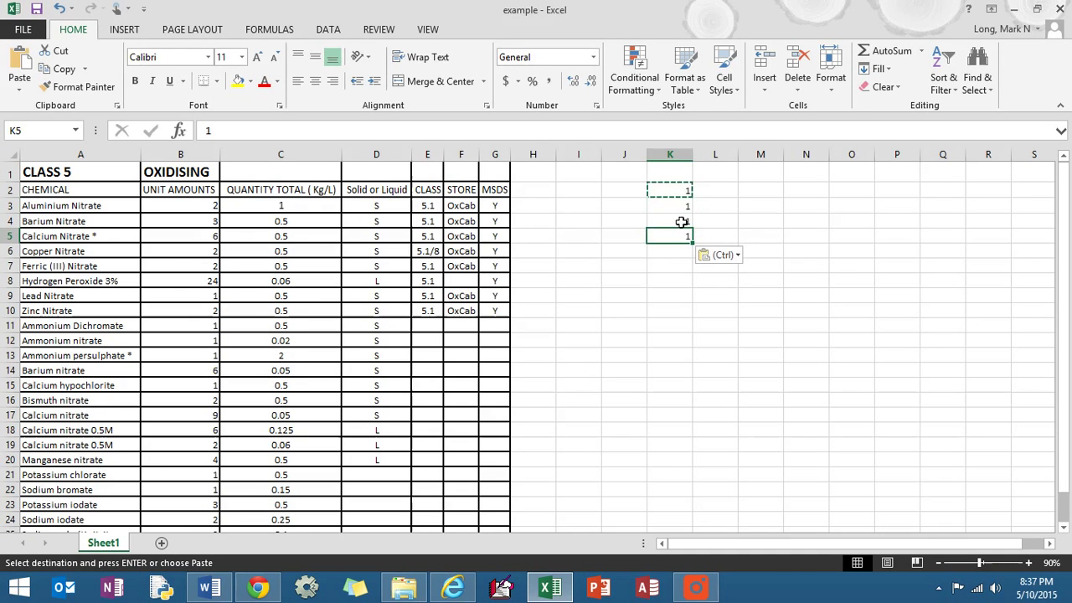
Undo the three pastes in column K and the entry in K2
click(680, 195)
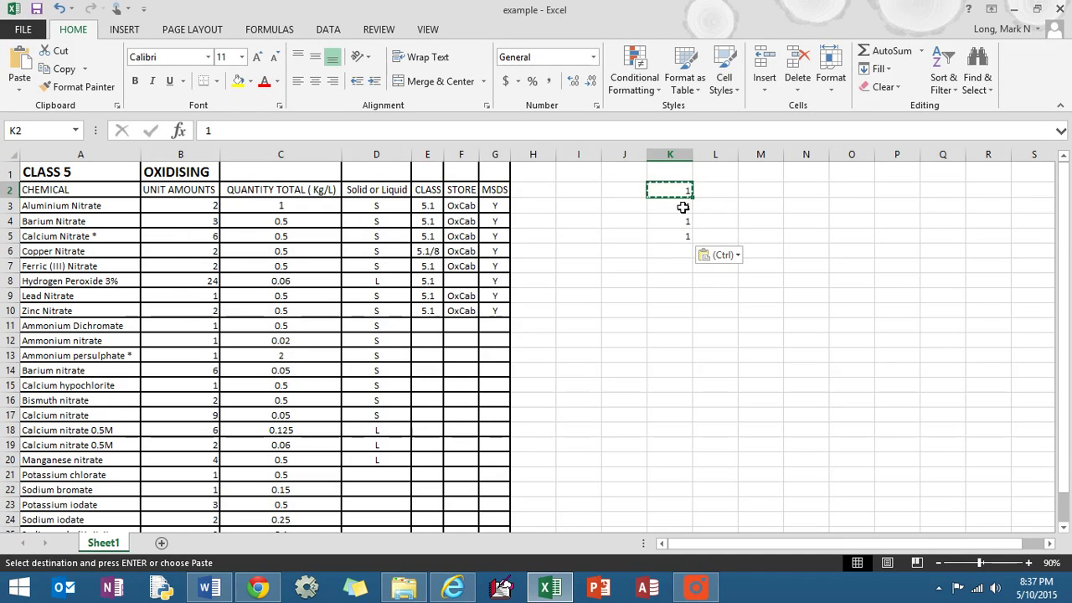
key(ctrl+z)
key(ctrl+z)
key(ctrl+z)
key(ctrl+z)
key(Escape)
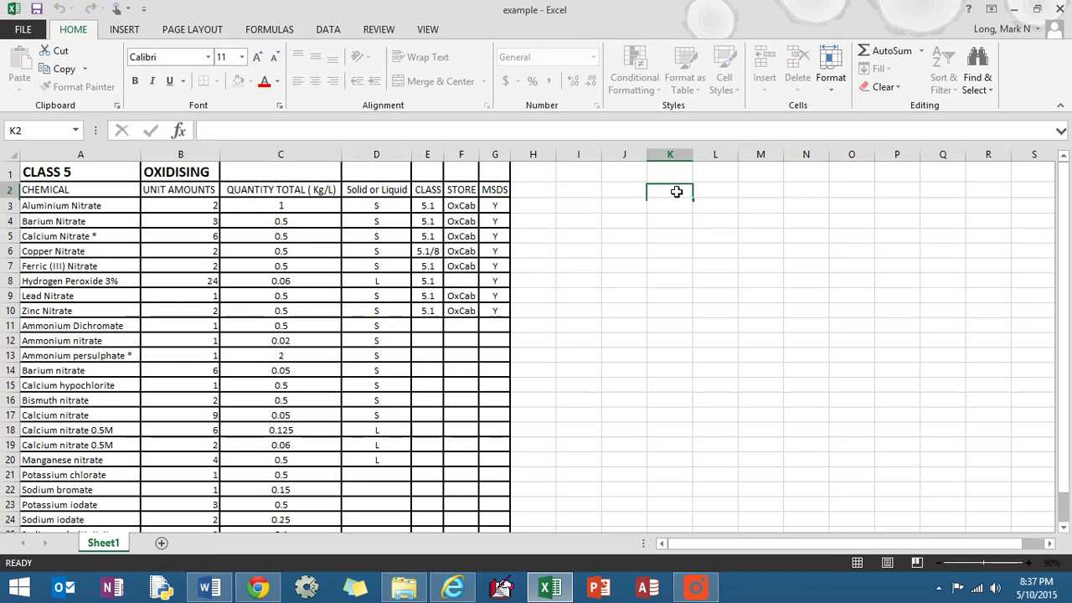
Enter 1 in K2 and fill that value down through K14
text(1)
key(Return)
click(686, 194)
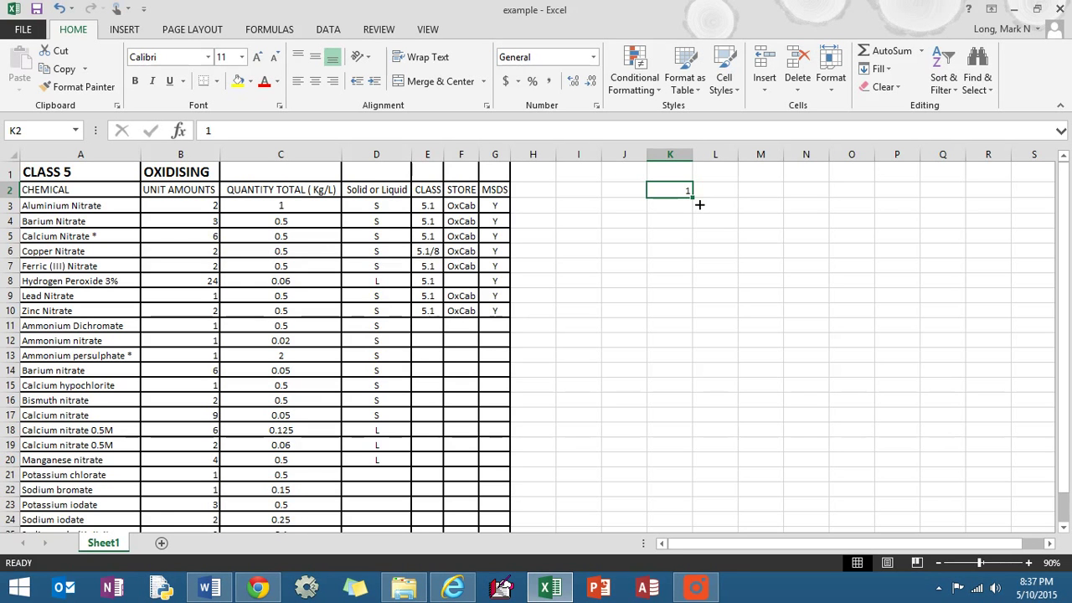
drag(699, 205, 694, 379)
click(692, 371)
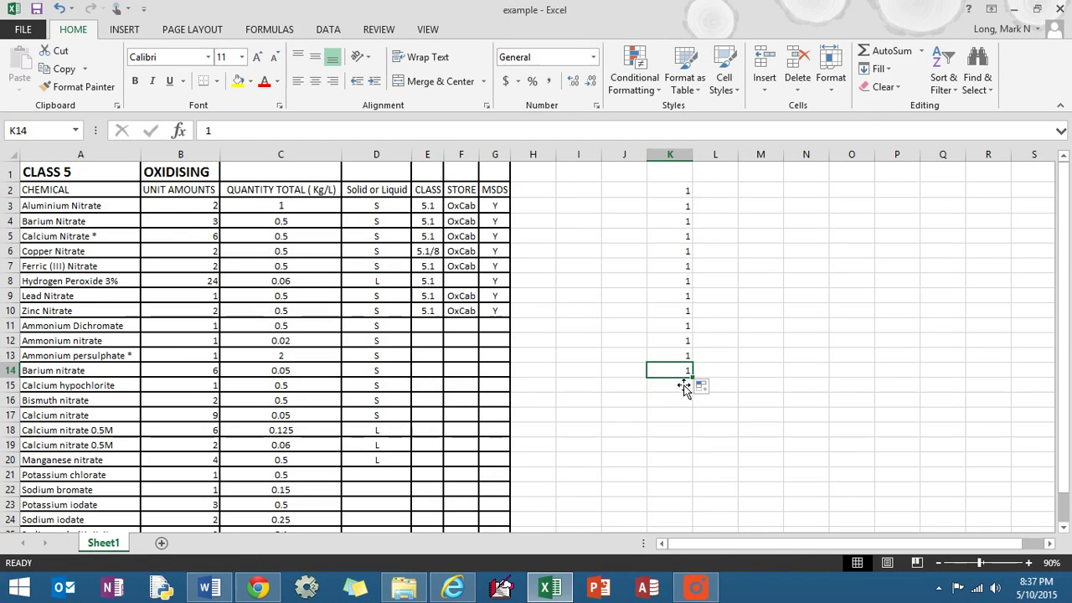
click(688, 196)
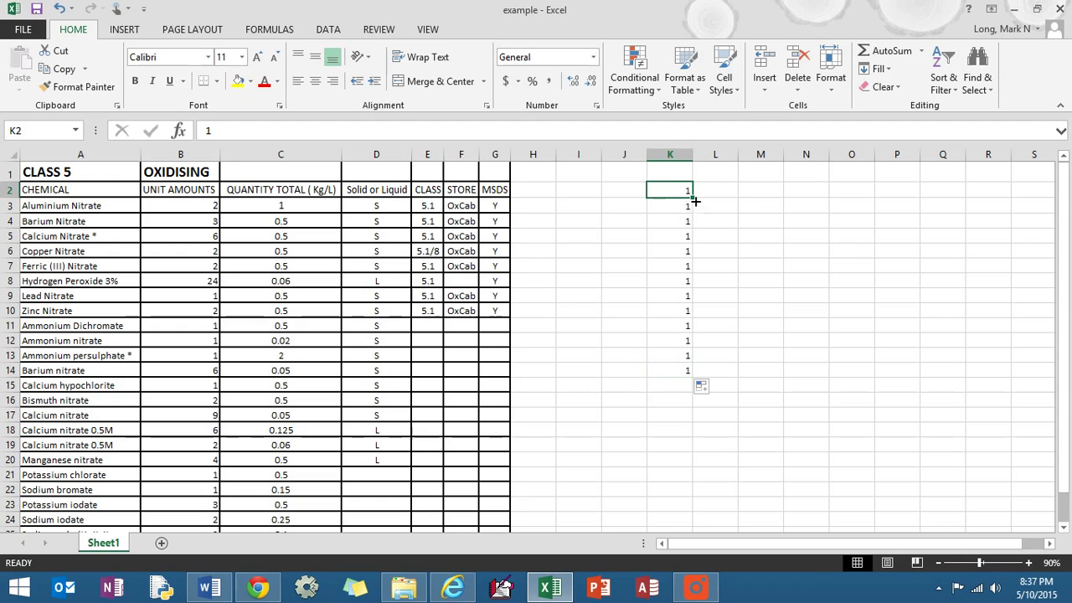
Enter 1, 2 and 3 in M2:M4 and extend the number series down through M14
click(762, 194)
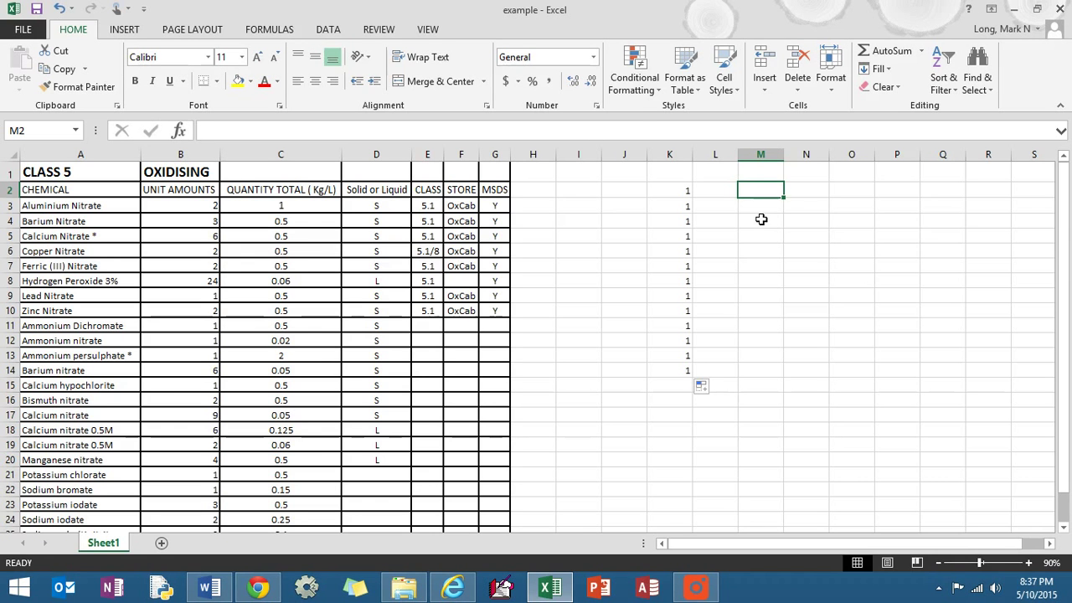
text(1)
key(Return)
text(2)
key(Return)
text(3)
key(Return)
drag(778, 193, 789, 251)
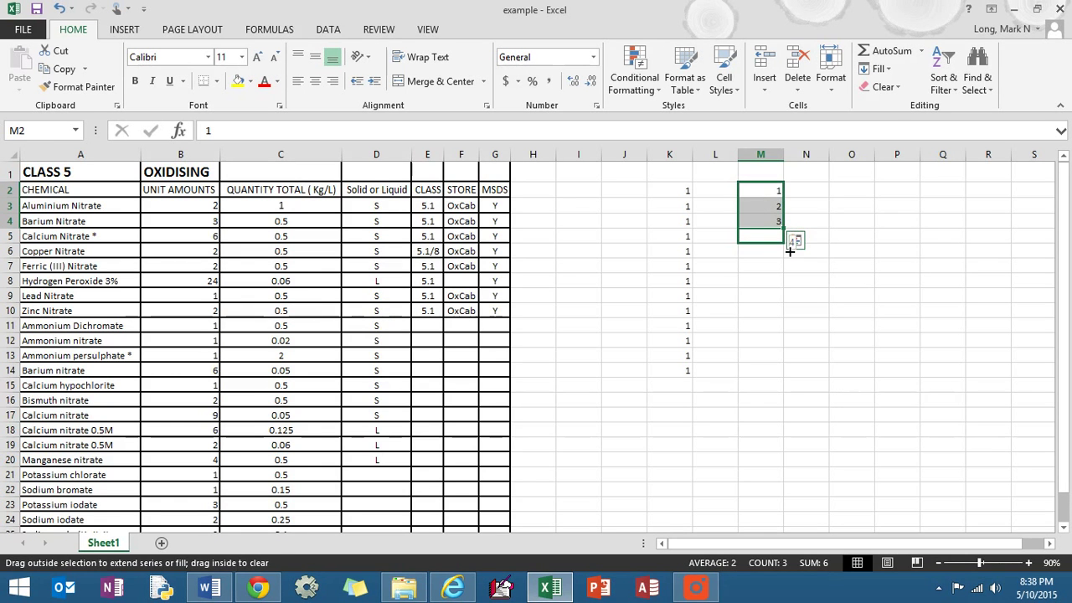
drag(785, 249, 788, 384)
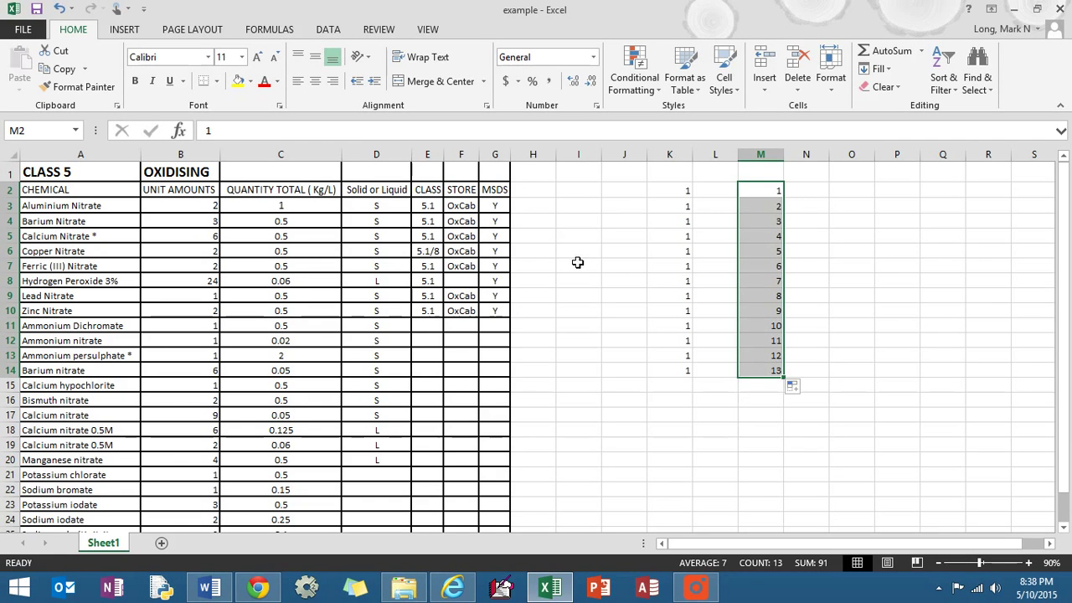
Fill the class value 5.1 from E10 down through E26
click(425, 311)
scroll(443, 355, down, 1)
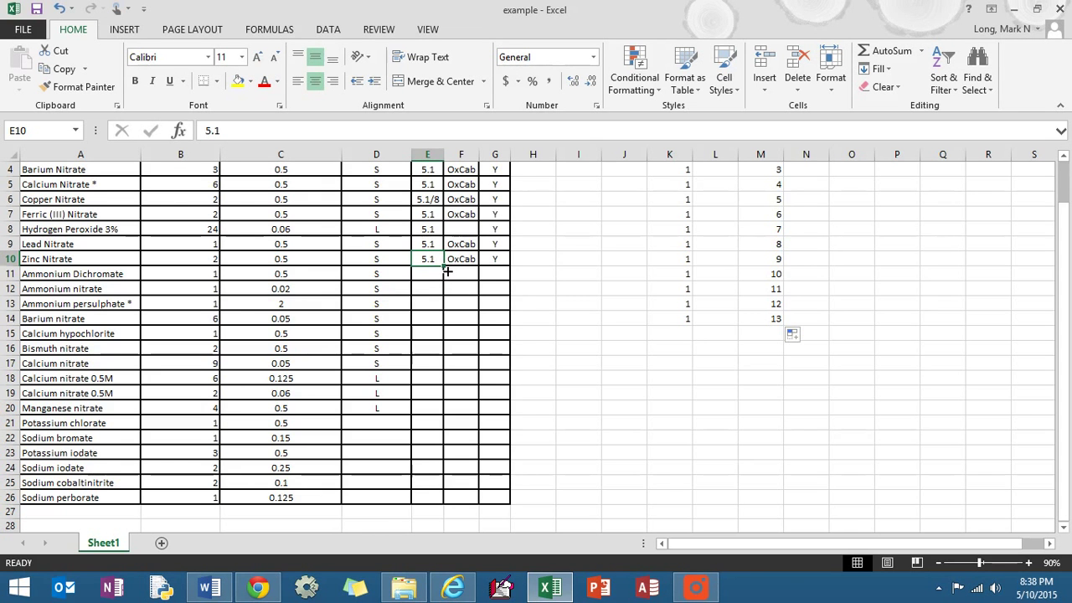
drag(447, 271, 449, 505)
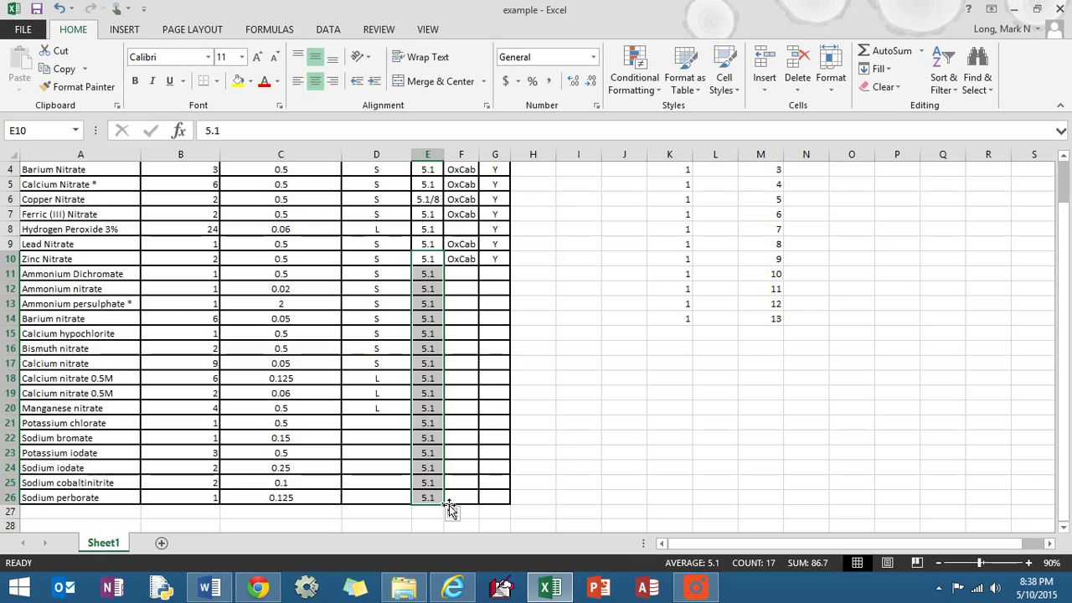
Select D20:D26 in the Solid or Liquid column, starting from the Manganese nitrate entry
click(388, 409)
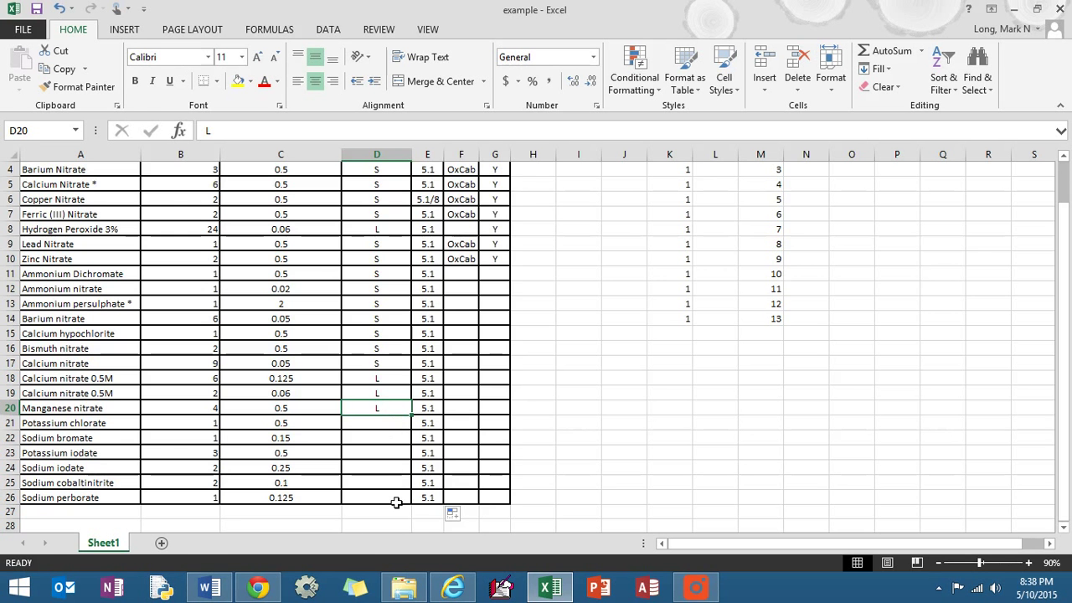
scroll(426, 328, up, 1)
scroll(282, 444, down, 1)
shift+click(381, 502)
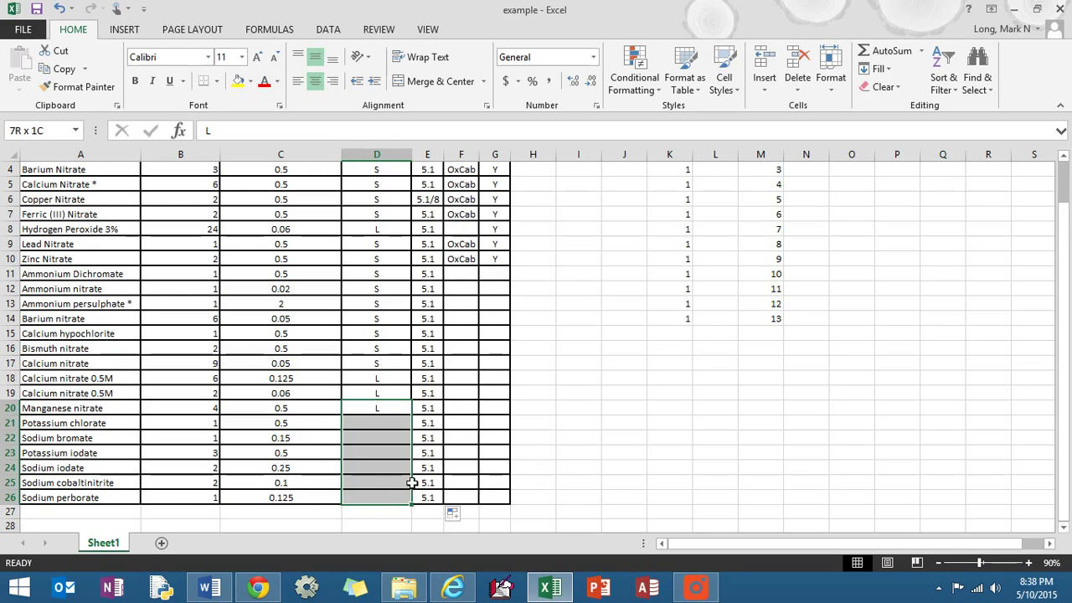
click(400, 414)
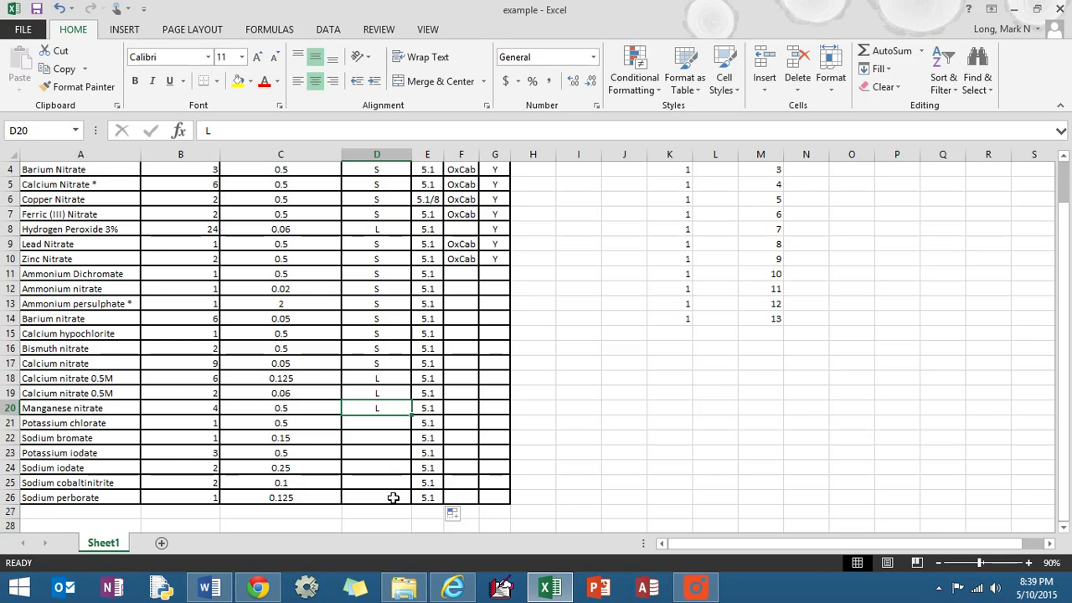
shift+click(393, 500)
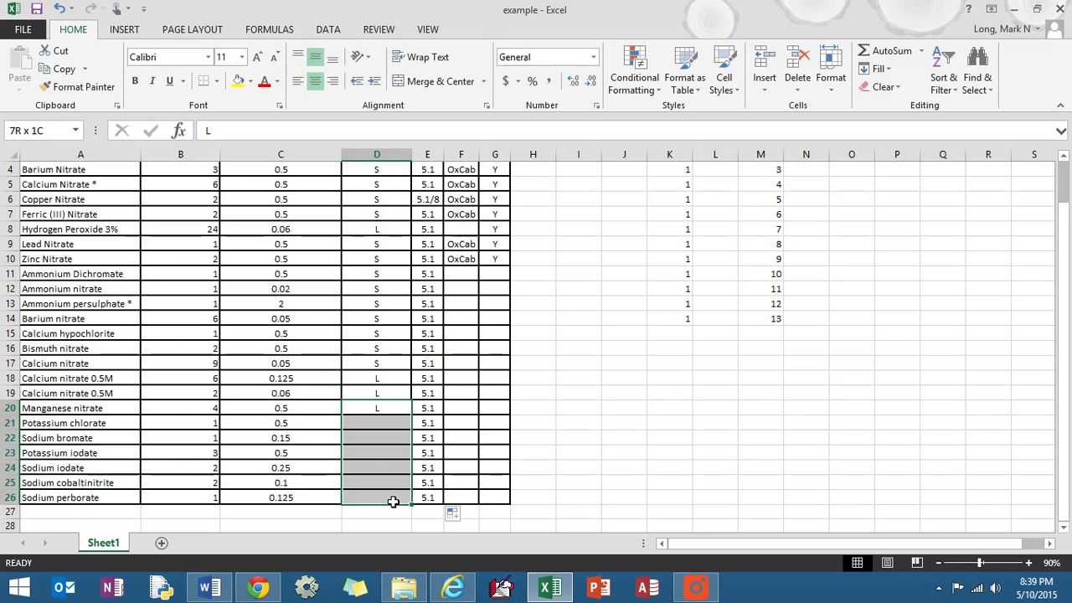